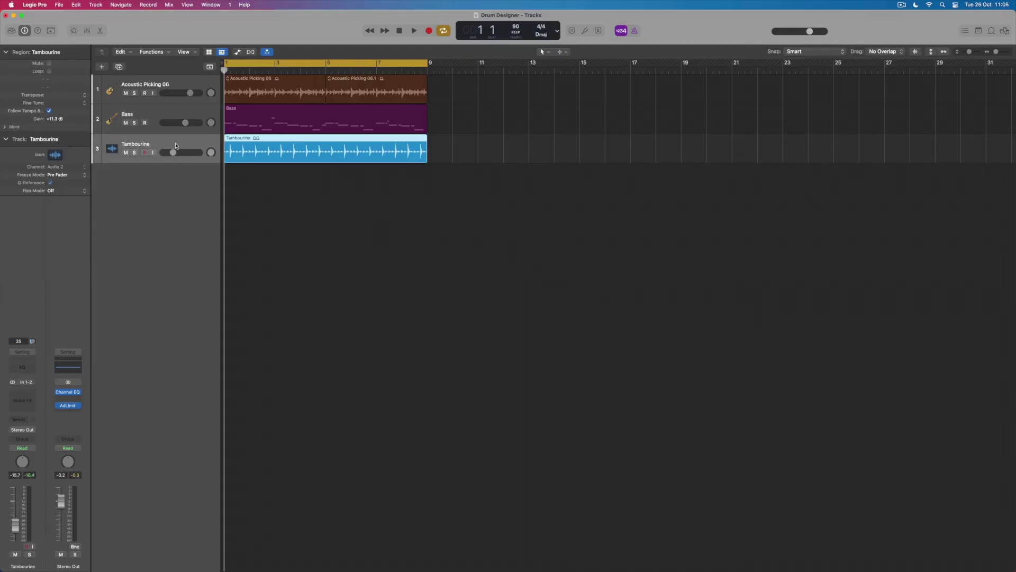
# Step: Add a Drummer track in the Alternative genre with Open Library enabled
pyautogui.click(102, 67)
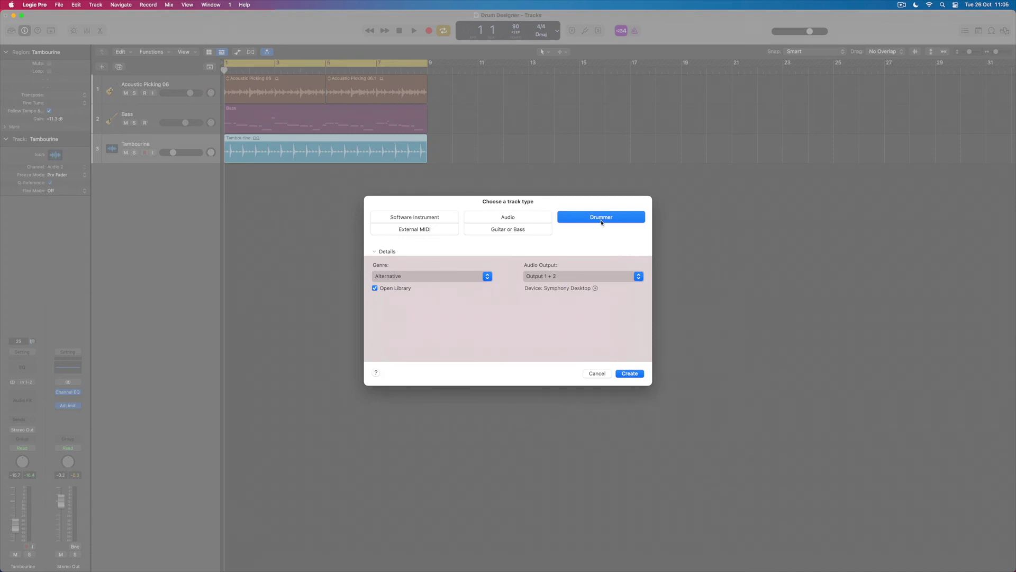
pyautogui.click(426, 277)
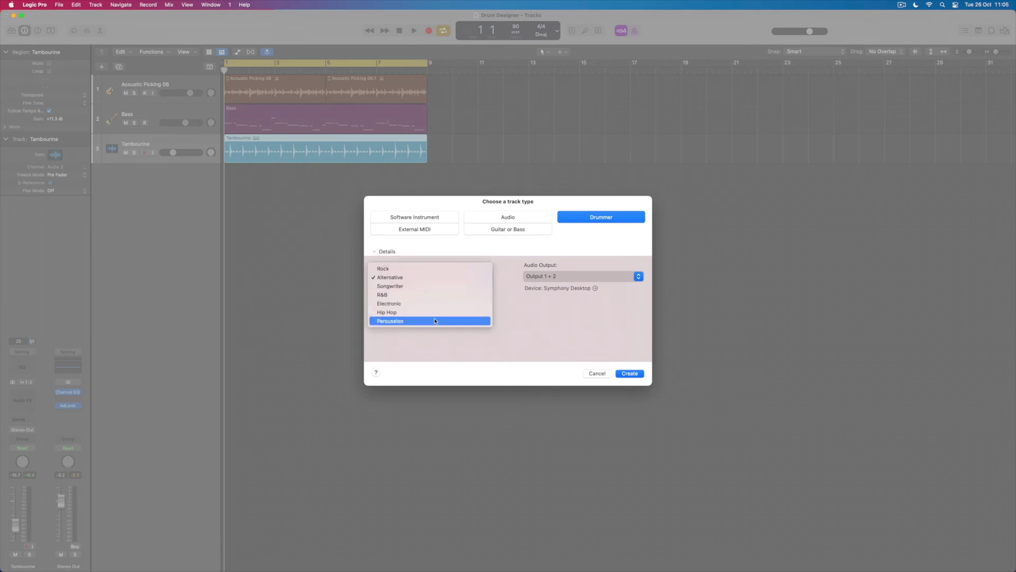
pyautogui.click(439, 277)
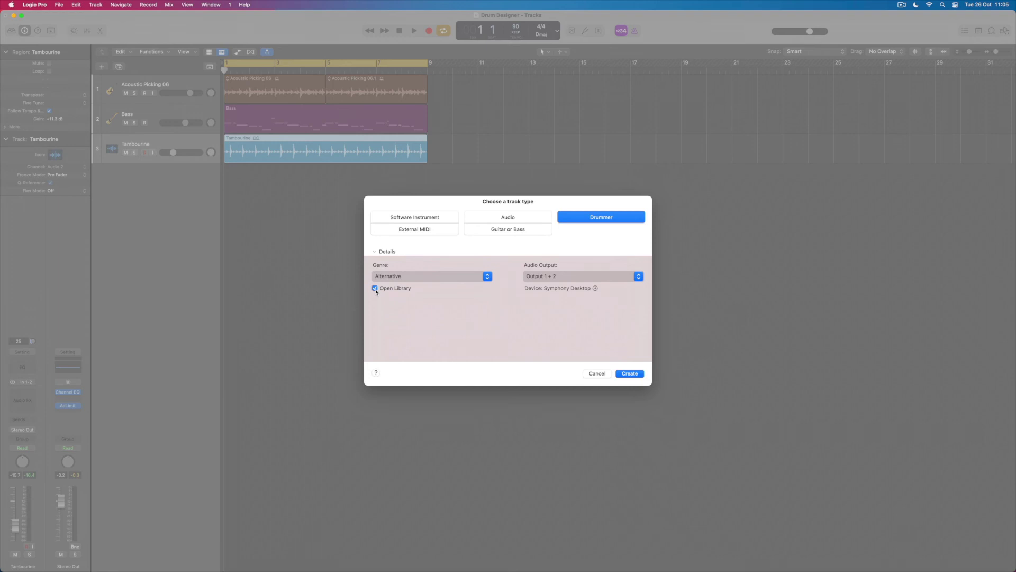
pyautogui.click(630, 373)
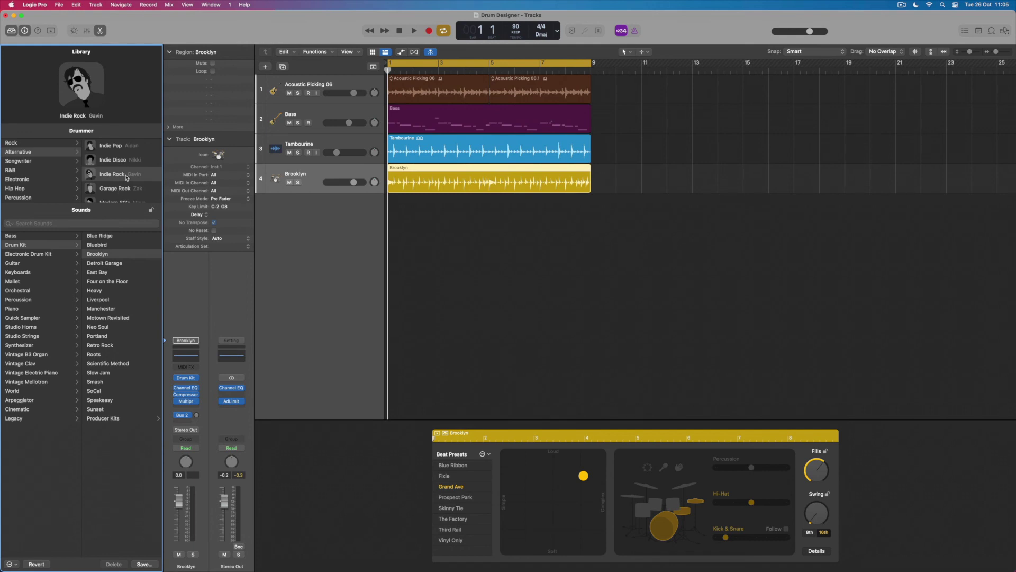
pyautogui.scroll(1, 126, 178)
pyautogui.scroll(-2, 140, 164)
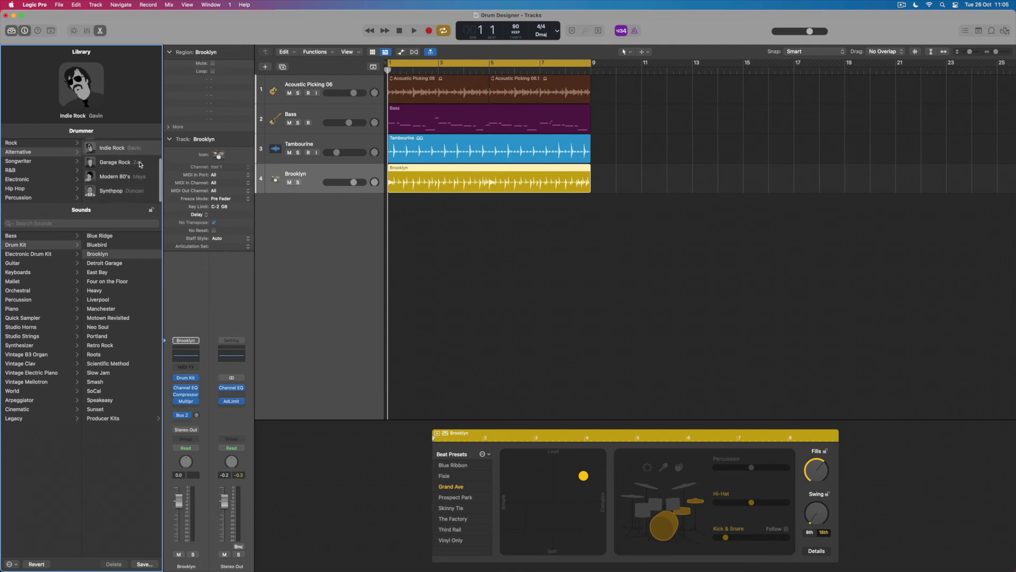
pyautogui.scroll(2, 141, 165)
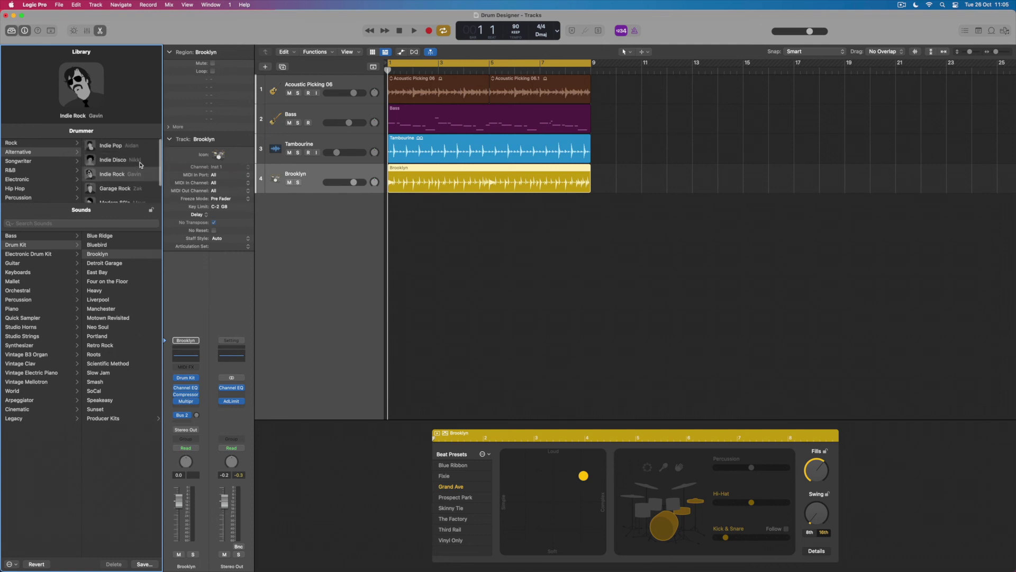
pyautogui.moveTo(141, 165)
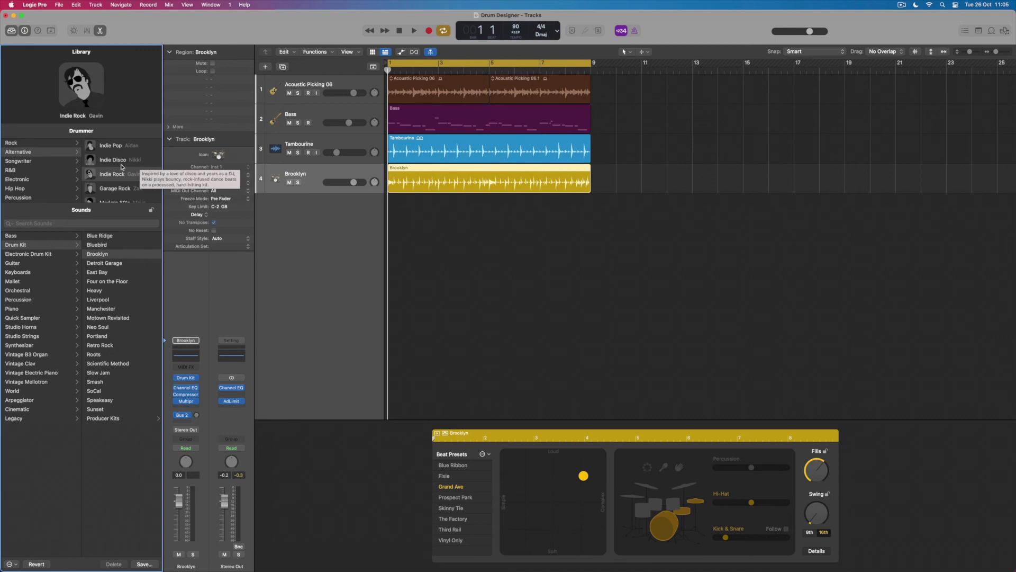
pyautogui.moveTo(108, 187)
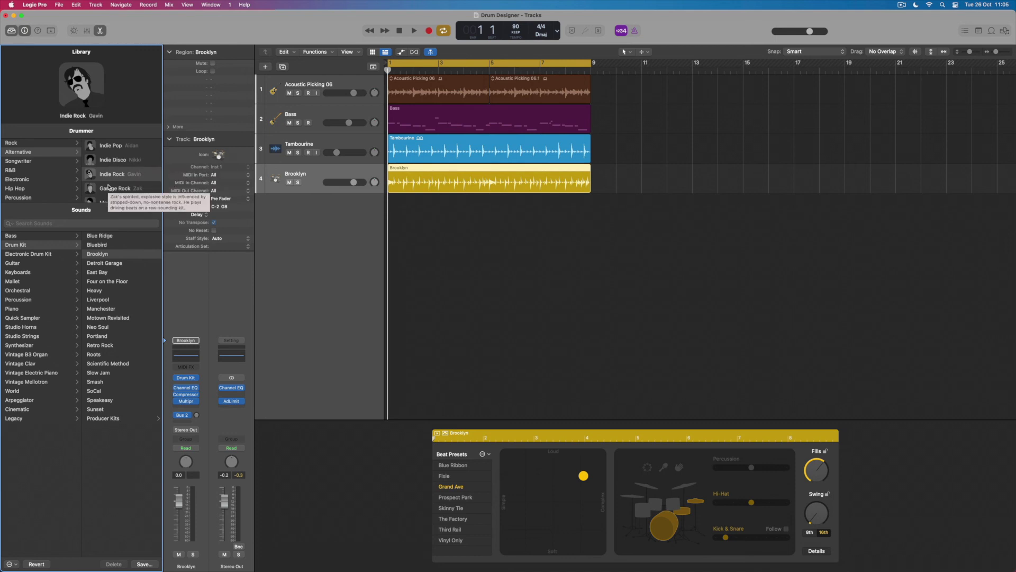
pyautogui.moveTo(114, 147)
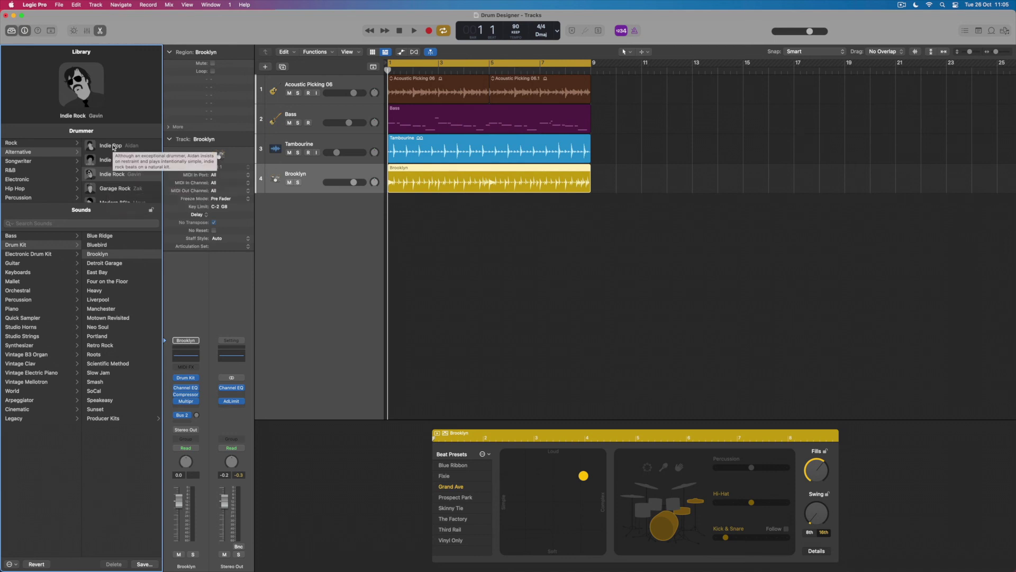
pyautogui.scroll(-2, 114, 194)
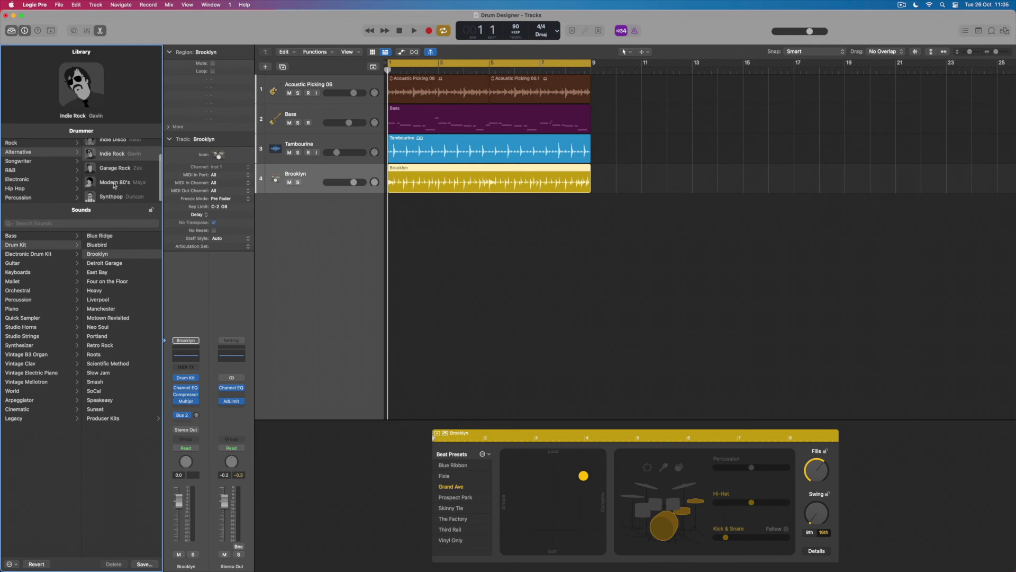
# Step: Switch to the Modern 80's drummer (Maya) with the Neon kit and play it back
pyautogui.click(111, 183)
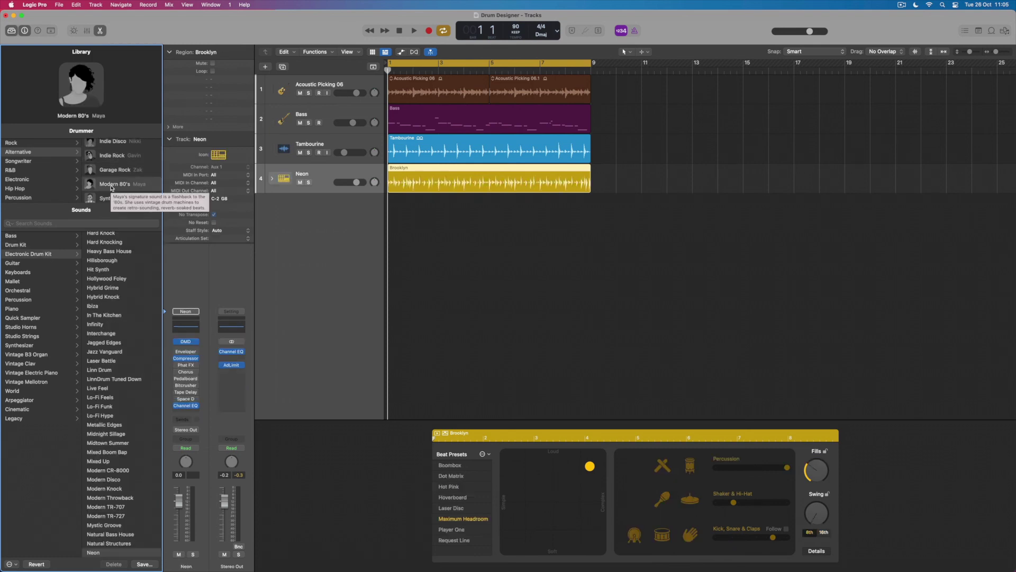
pyautogui.moveTo(115, 202)
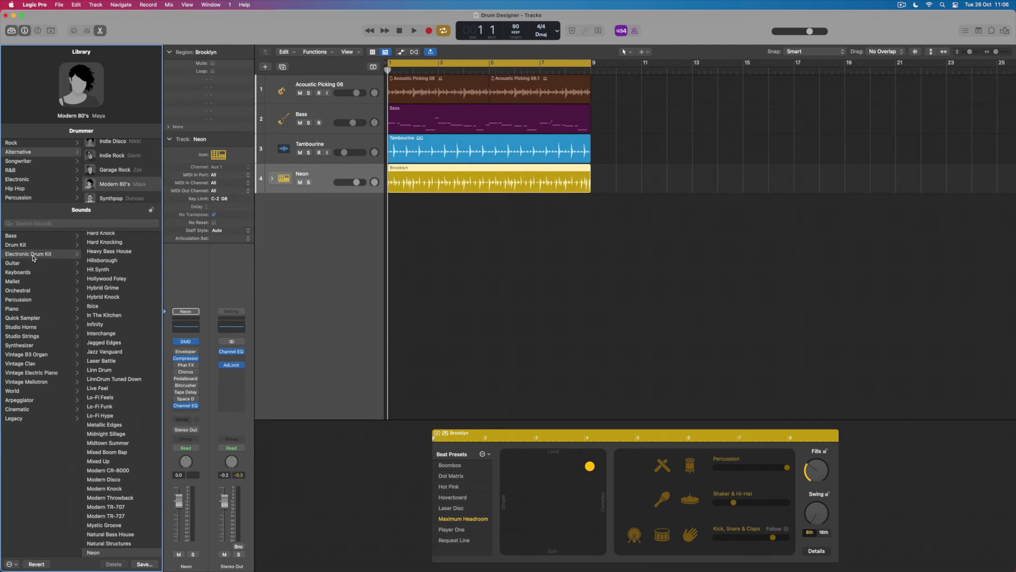
pyautogui.scroll(-5, 104, 262)
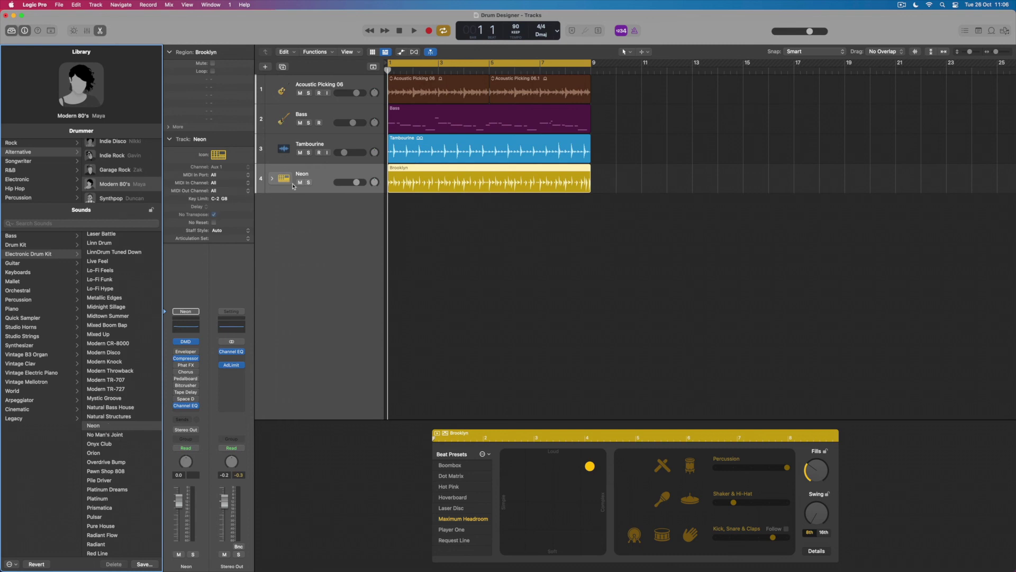
pyautogui.press('space')
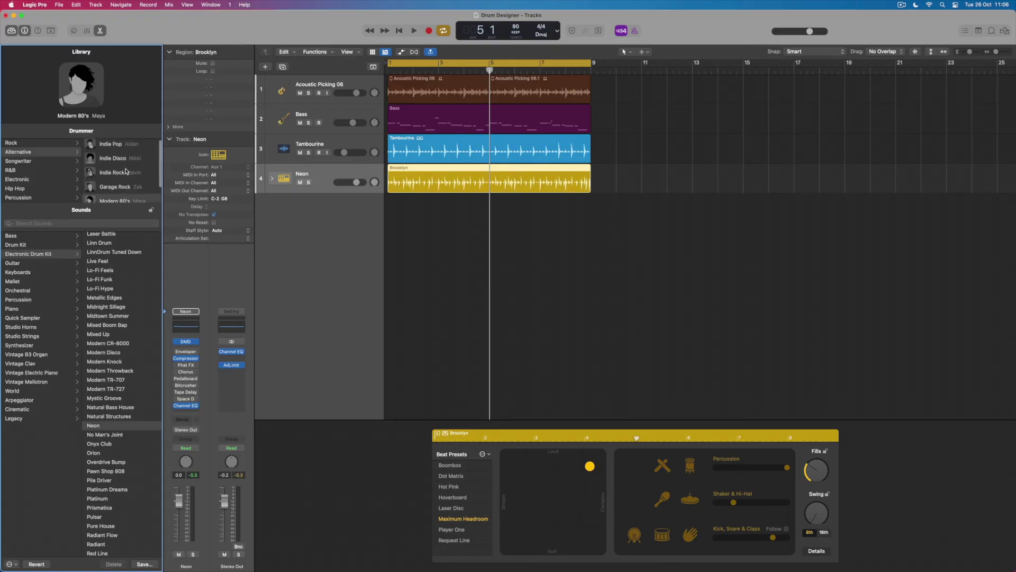
# Step: Choose the Indie Pop drummer (Aidan) with the Portland kit and audition the song
pyautogui.click(112, 148)
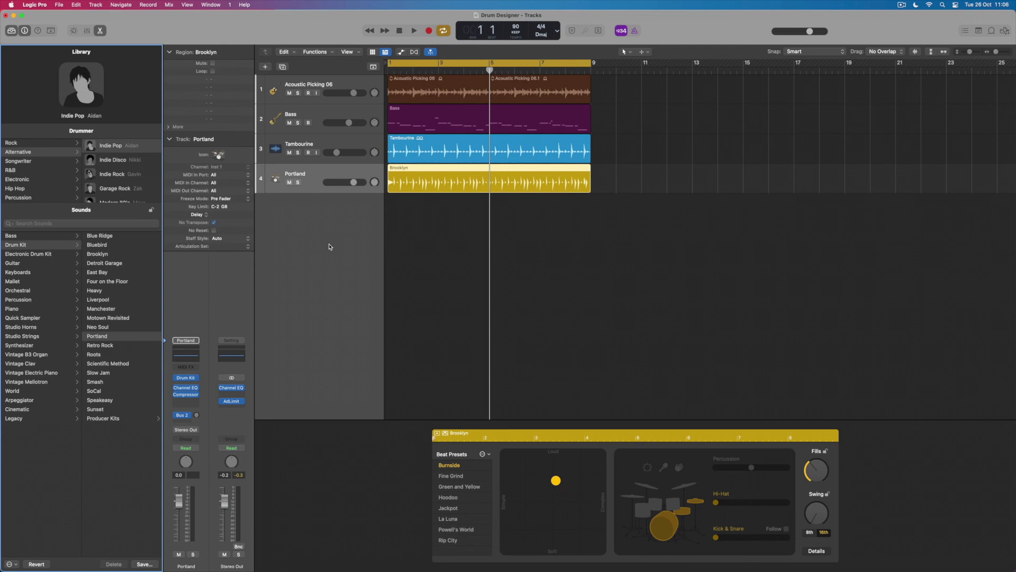
pyautogui.press('space')
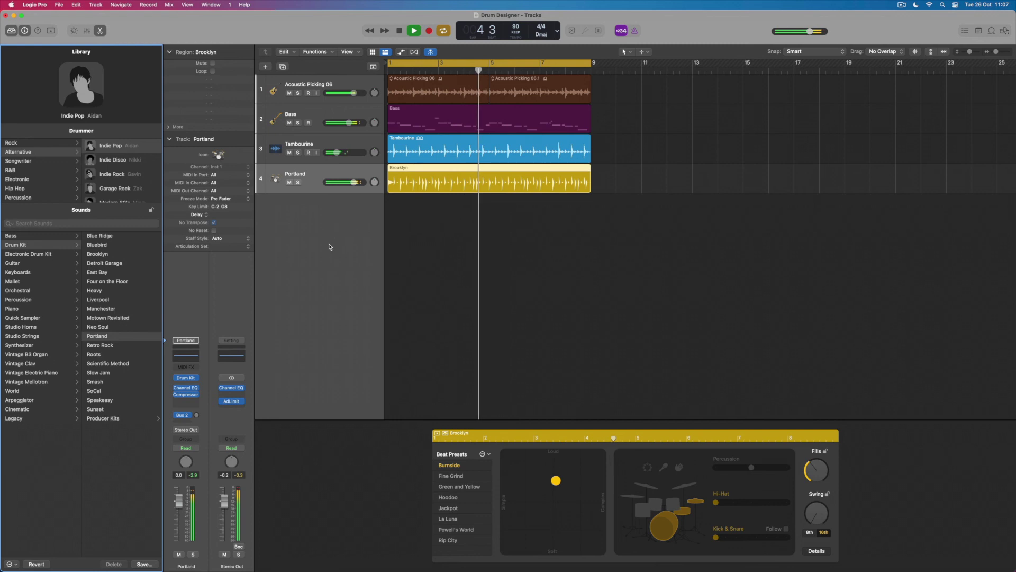
pyautogui.press('space')
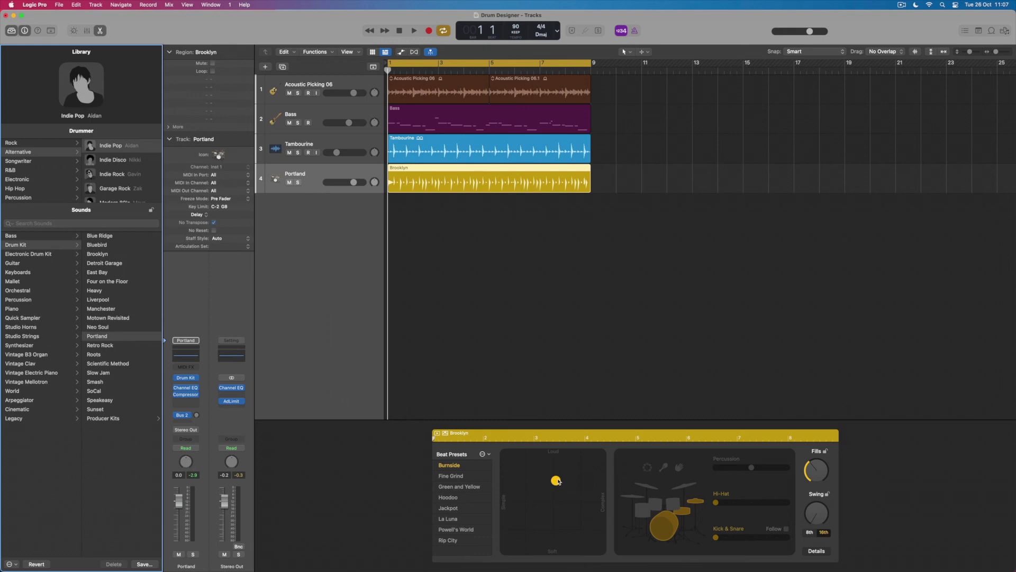
# Step: Nudge the XY pad puck slightly to rebalance loudness and complexity
pyautogui.moveTo(559, 482); pyautogui.dragTo(562, 481)
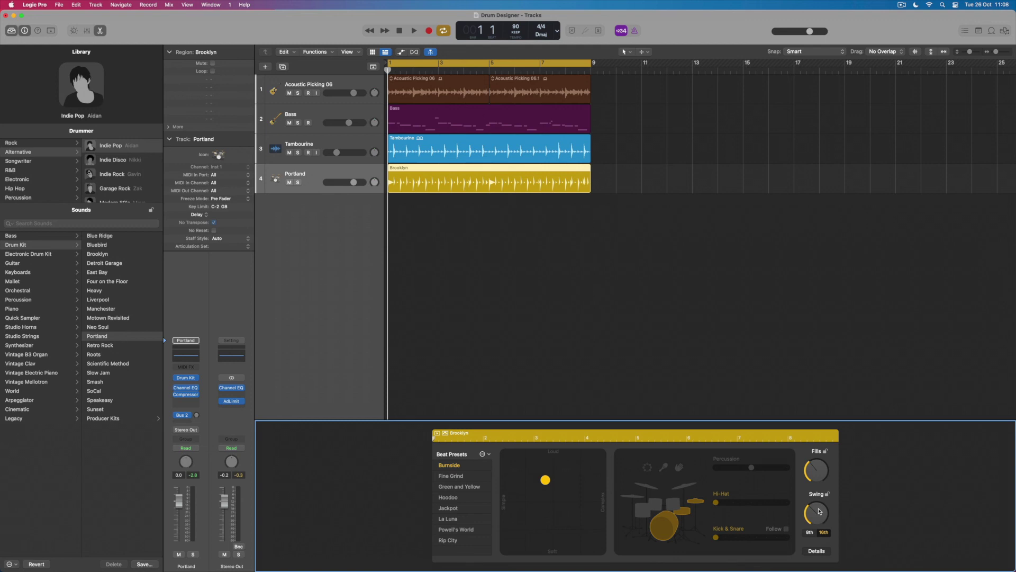
pyautogui.press('space')
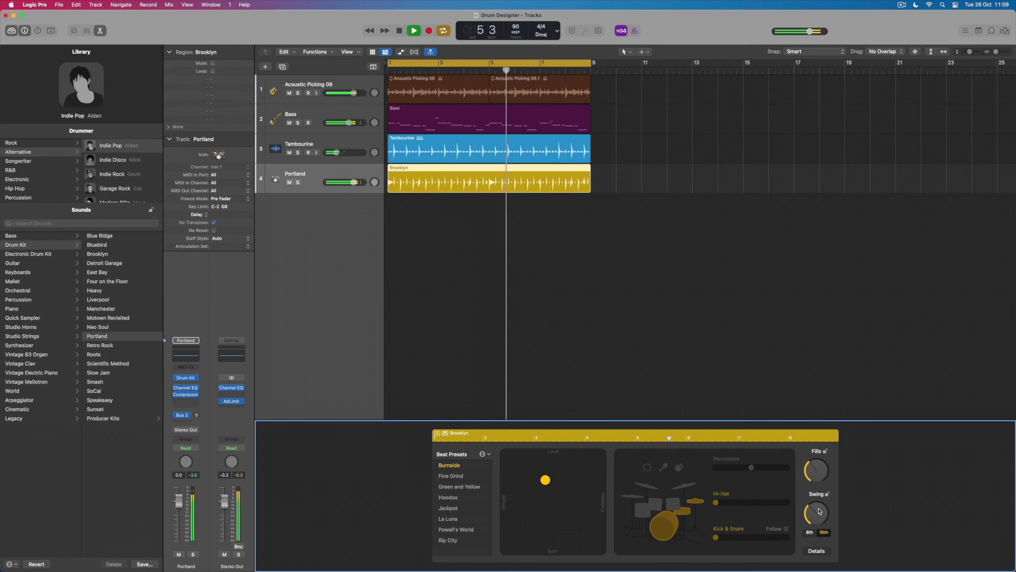
pyautogui.press('space')
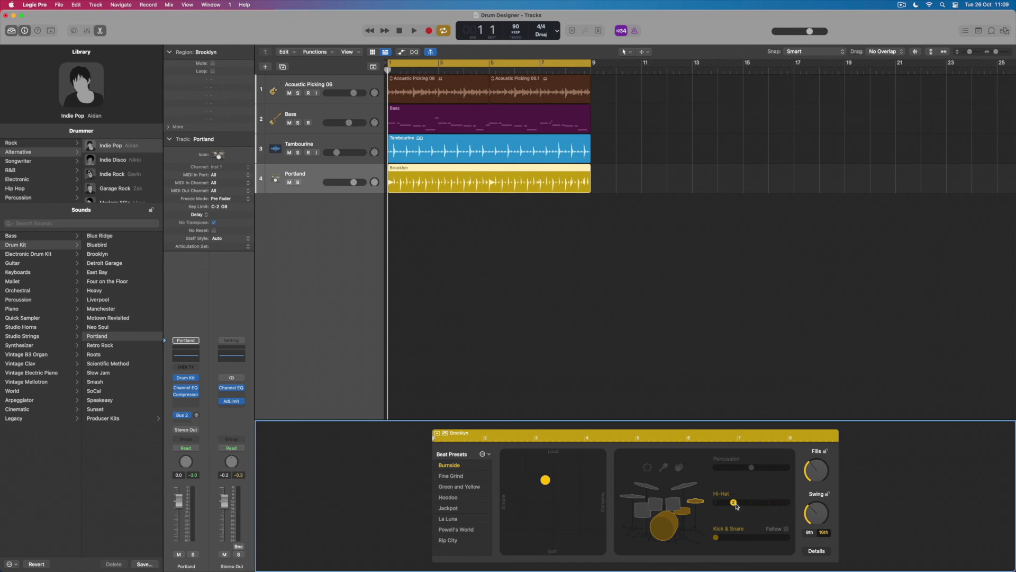
# Step: Play the beat and raise the Hi-Hat slider from 2 up to 5
pyautogui.press('space')
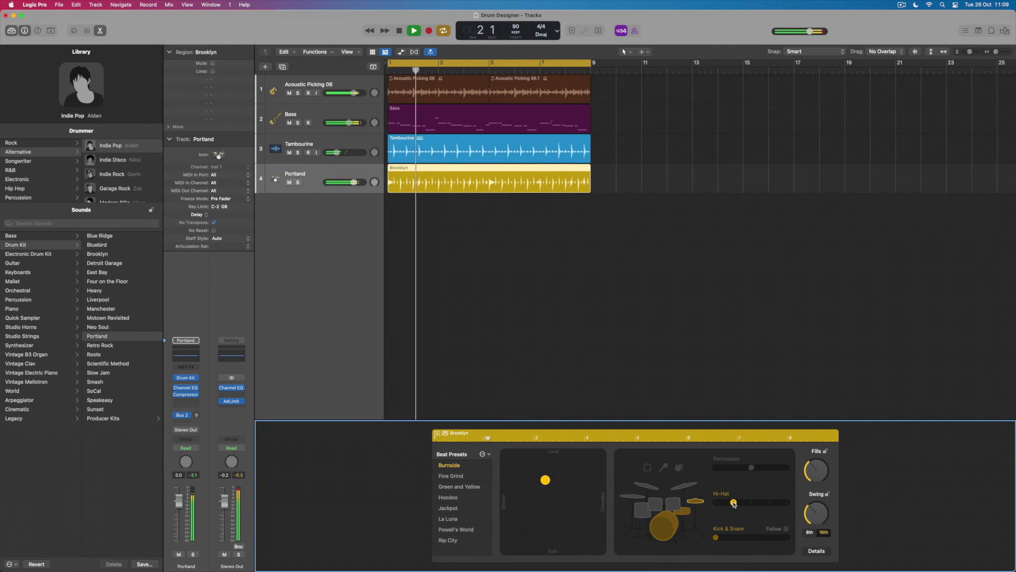
pyautogui.moveTo(734, 504); pyautogui.dragTo(752, 504)
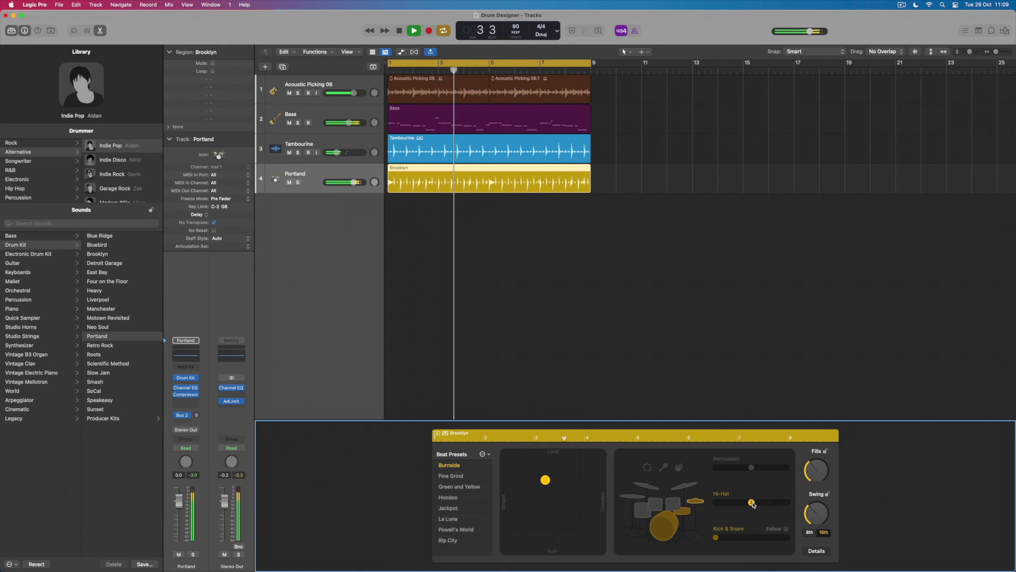
pyautogui.moveTo(752, 504); pyautogui.dragTo(772, 504)
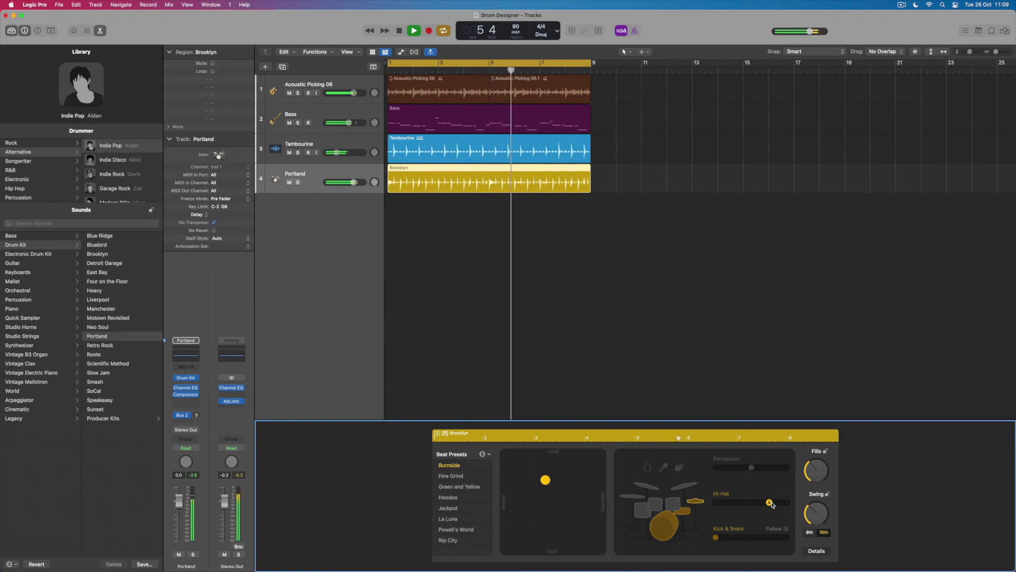
pyautogui.moveTo(771, 504); pyautogui.dragTo(789, 504)
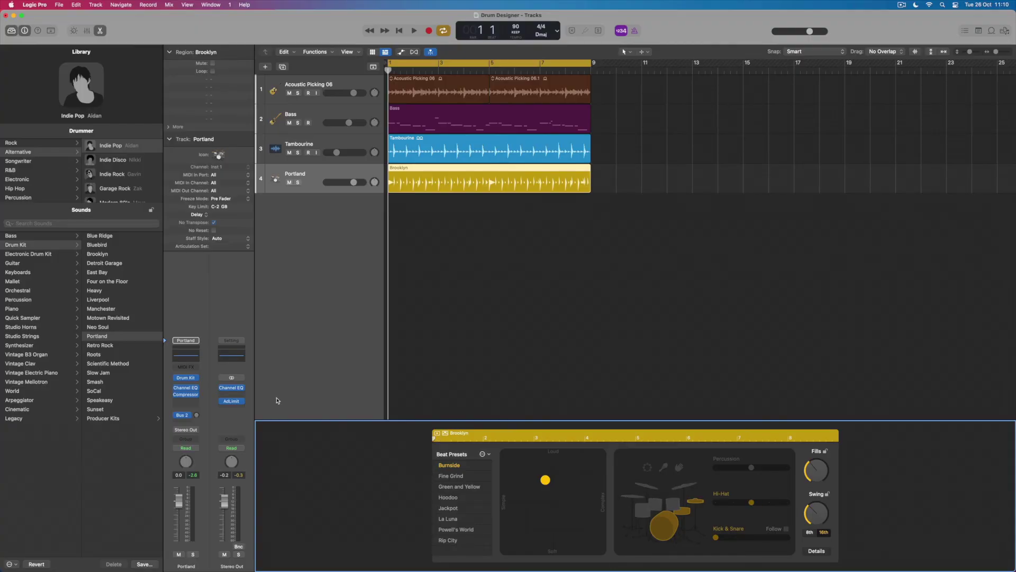
# Step: Open Drum Kit Designer for the Portland kit, reveal the alternative snares, and start playback
pyautogui.click(187, 378)
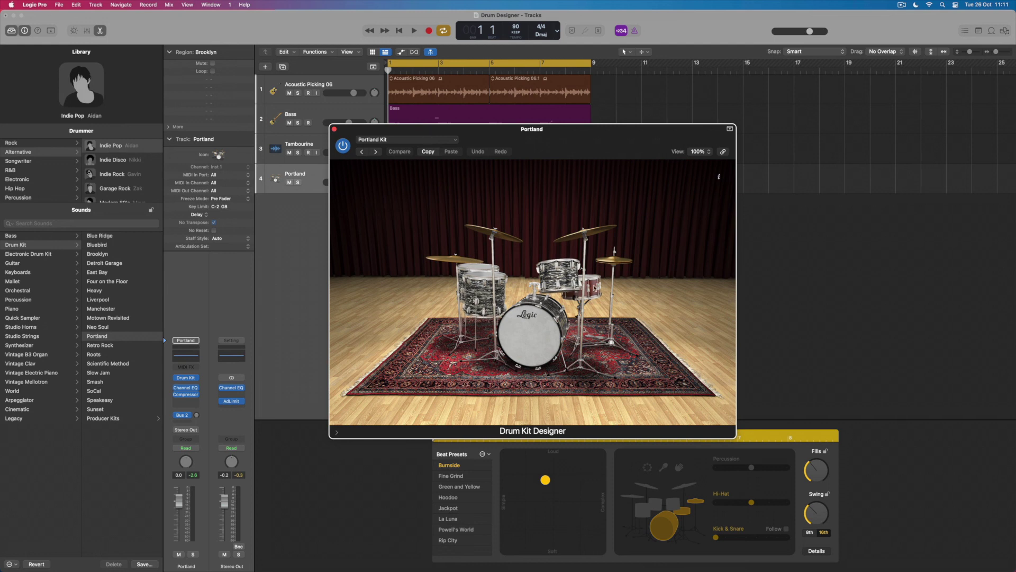
pyautogui.click(595, 287)
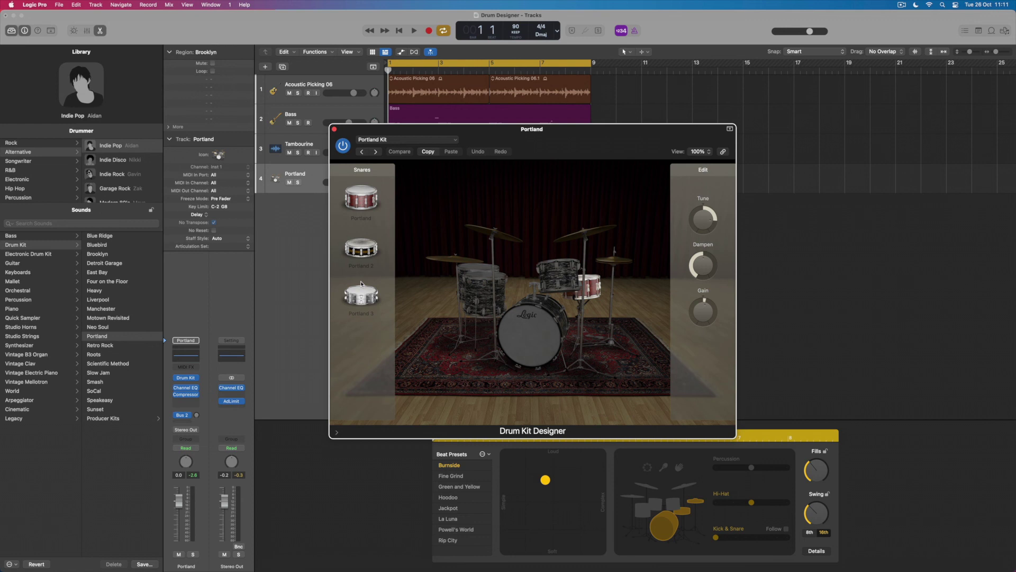
pyautogui.press('space')
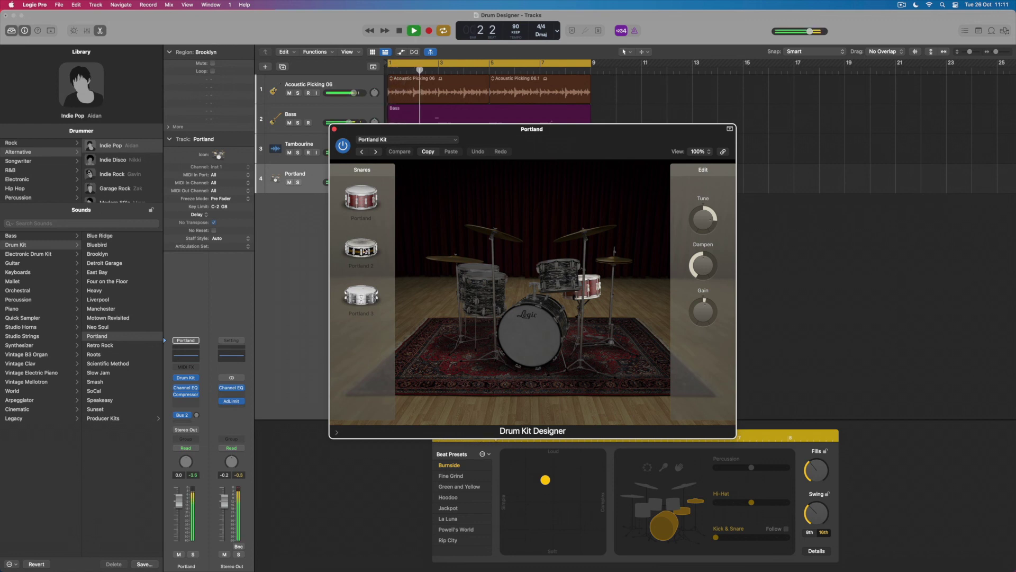
# Step: Audition the Portland 2, Portland 3 and Portland snares, then settle on Portland 3
pyautogui.click(365, 251)
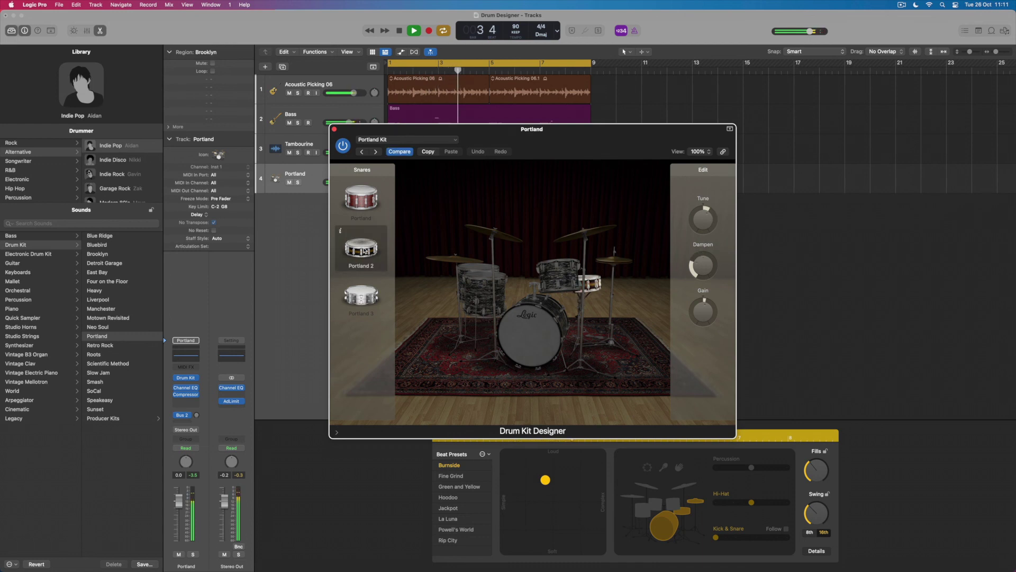
pyautogui.click(361, 299)
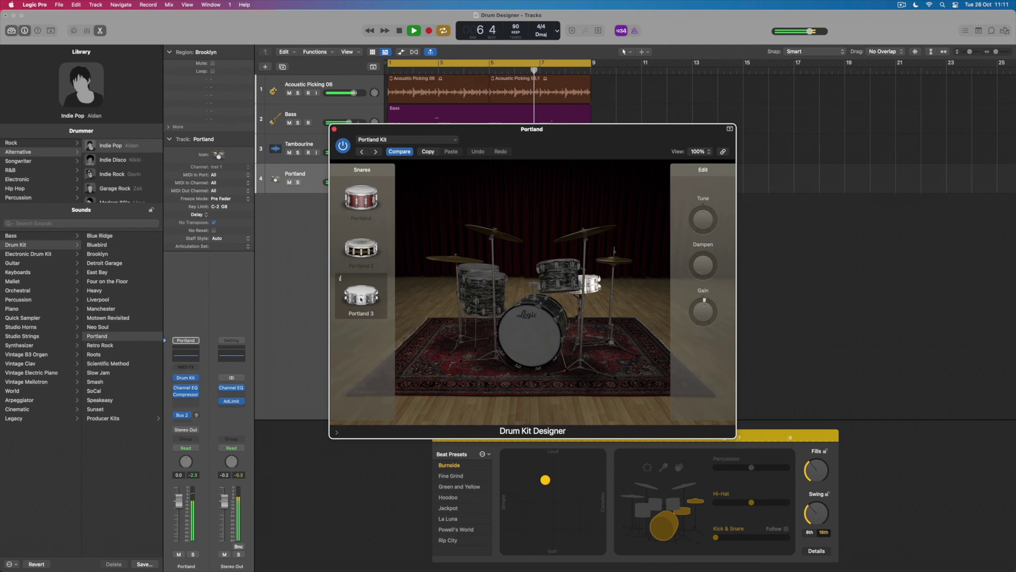
pyautogui.click(363, 208)
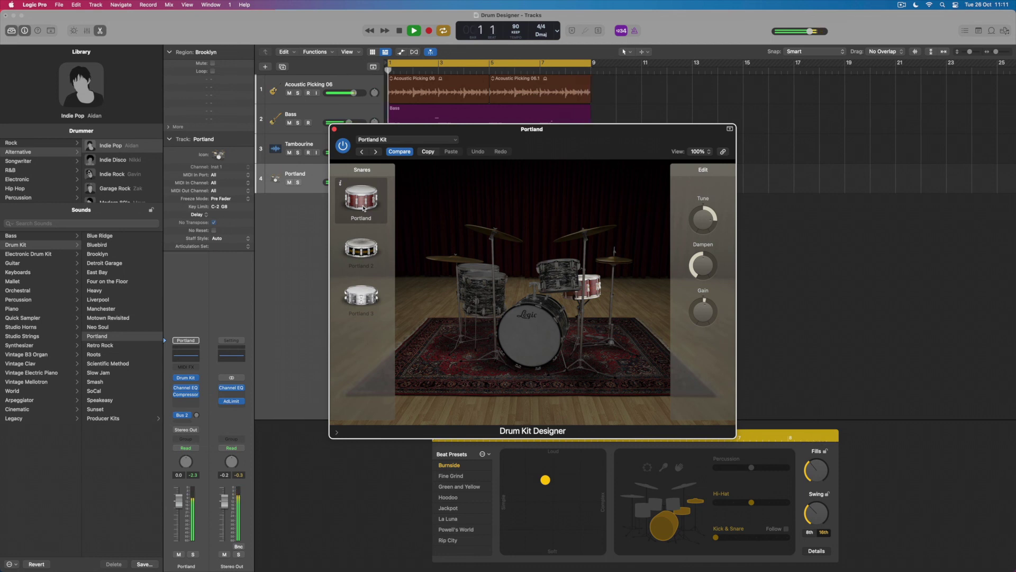
pyautogui.press('space')
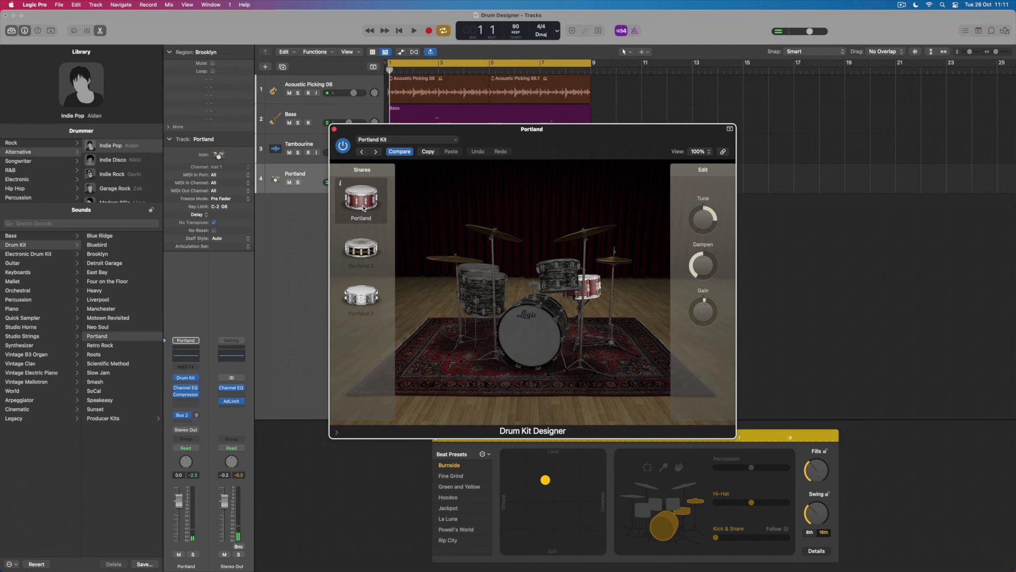
pyautogui.click(363, 300)
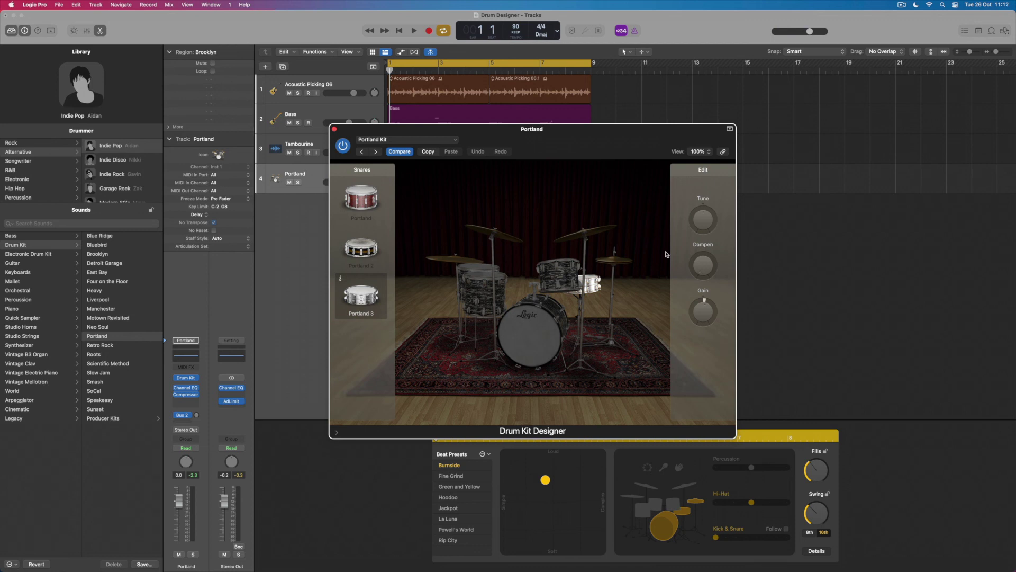
# Step: Retune the Portland 3 snare and set its dampening to 39 % during playback
pyautogui.moveTo(702, 271)
pyautogui.press('space')
pyautogui.moveTo(706, 226)
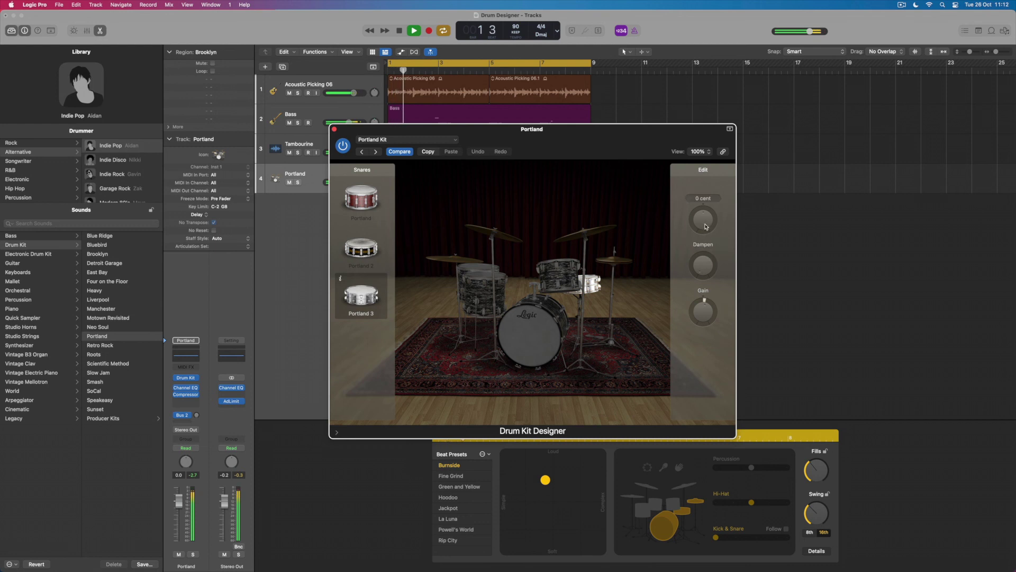
pyautogui.moveTo(706, 227); pyautogui.dragTo(705, 233)
pyautogui.moveTo(705, 264); pyautogui.dragTo(705, 217)
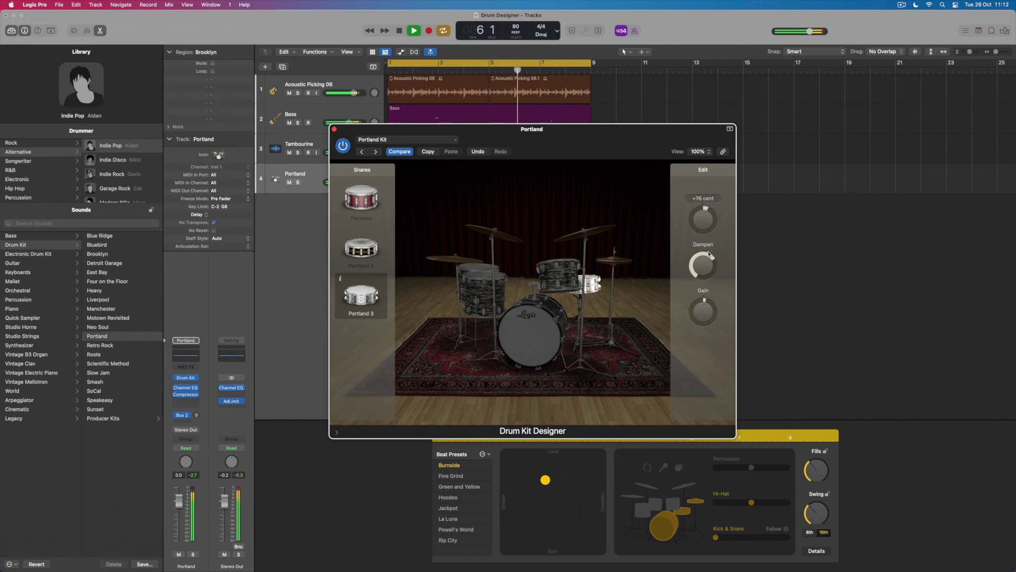
pyautogui.moveTo(710, 254); pyautogui.dragTo(703, 314)
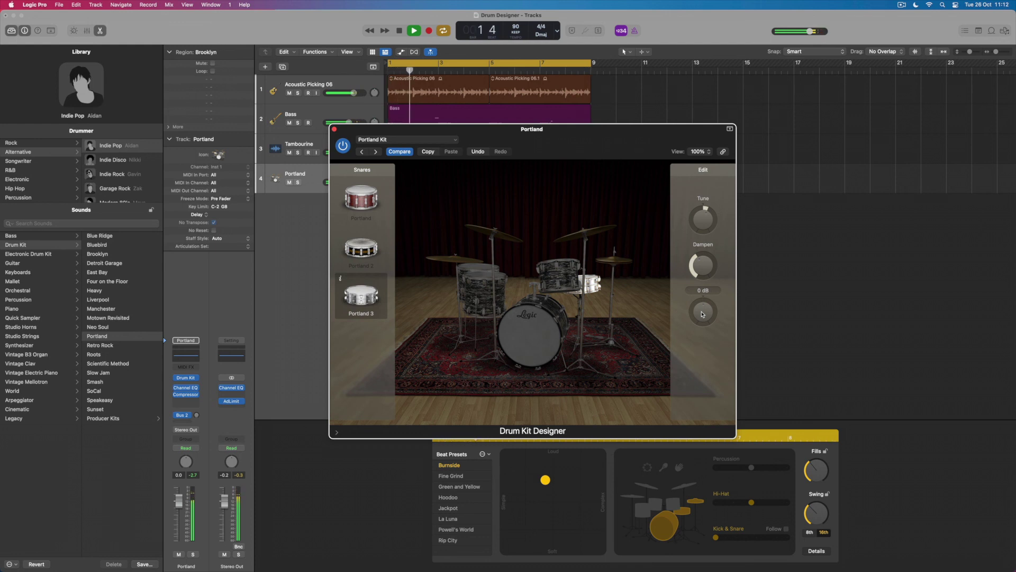
pyautogui.press('space')
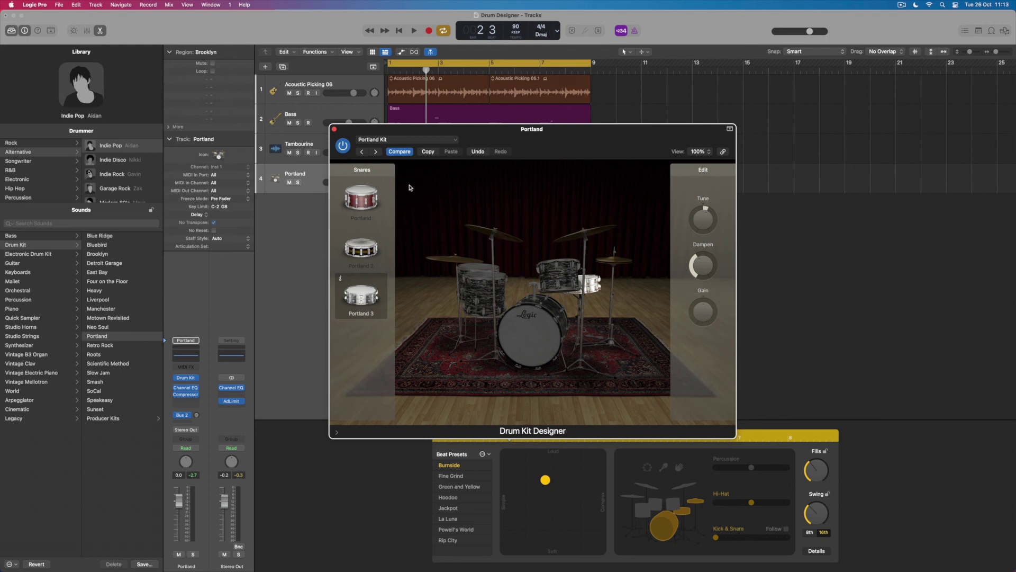
# Step: Close Drum Kit Designer and convert the Brooklyn region via Convert > Convert to MIDI Region
pyautogui.click(334, 130)
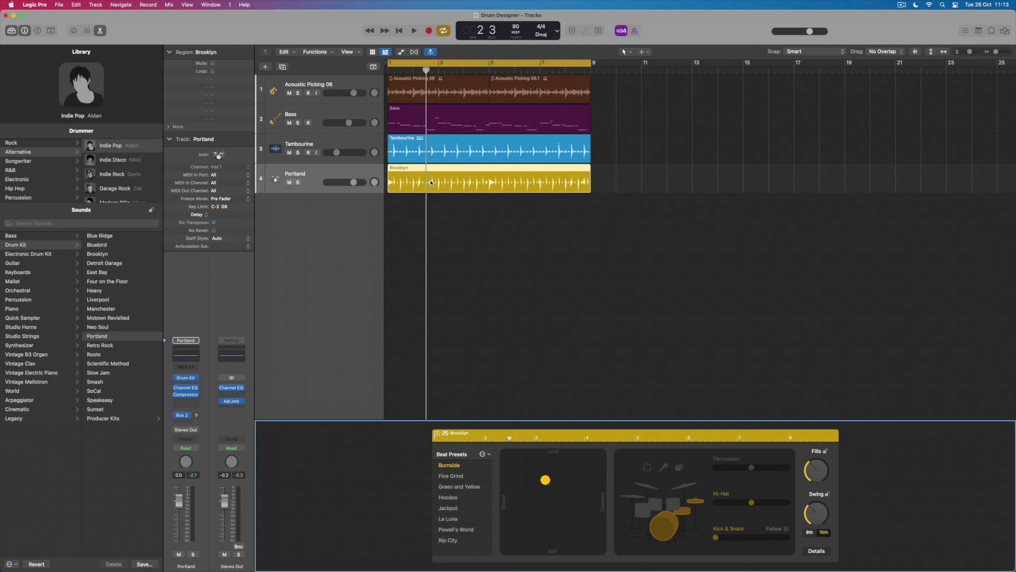
pyautogui.rightClick(451, 182)
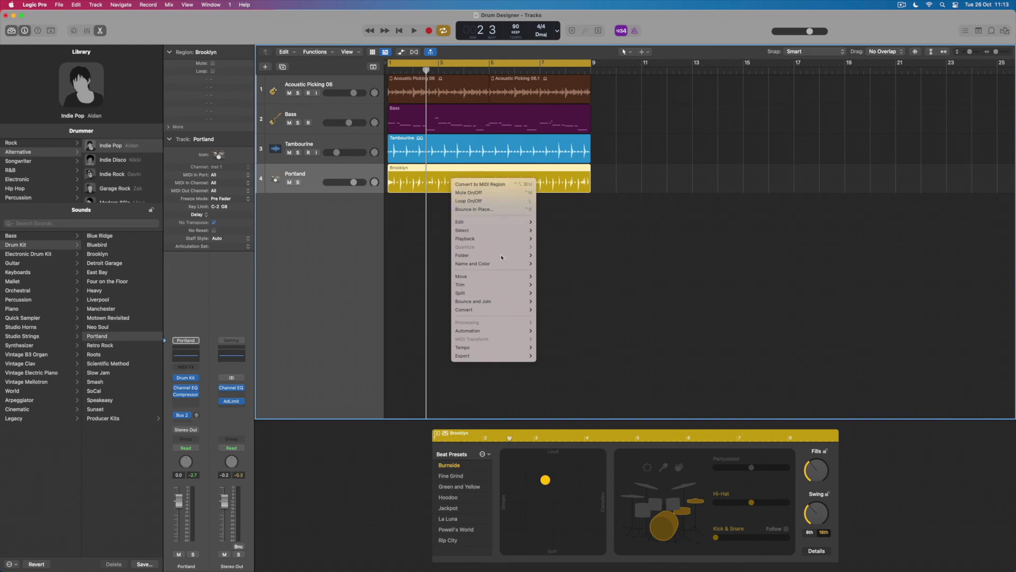
pyautogui.moveTo(491, 311)
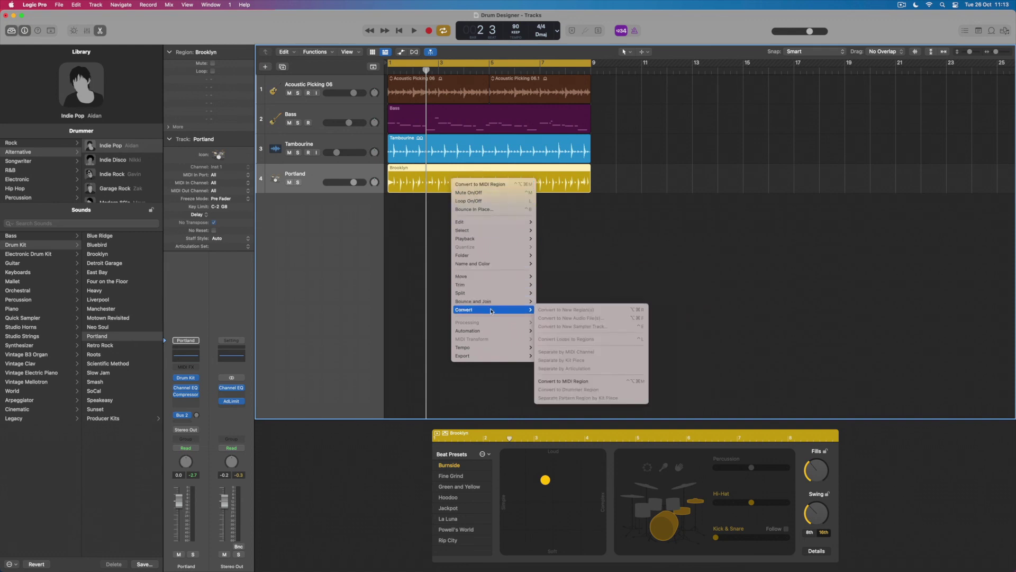
pyautogui.click(593, 381)
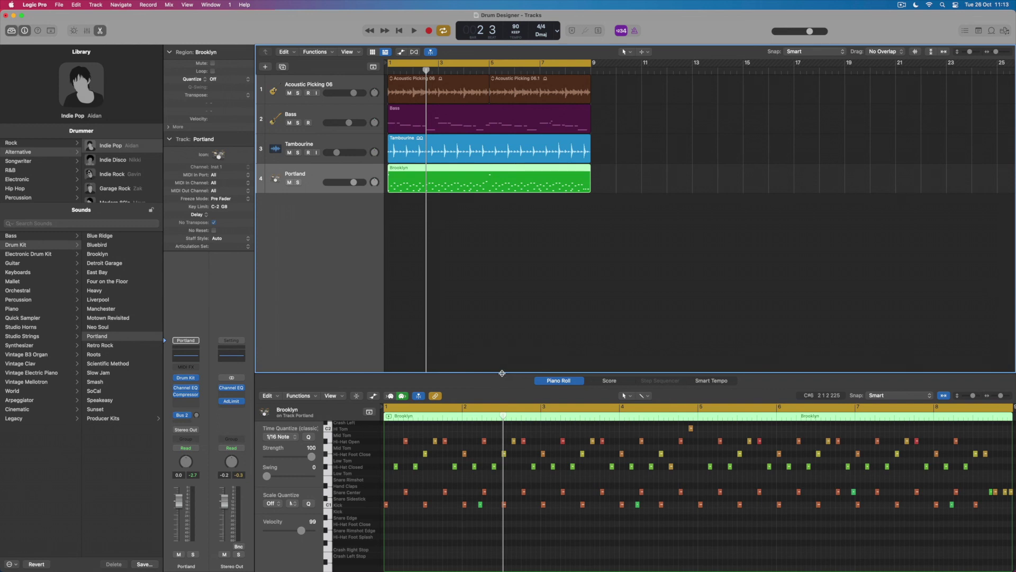
# Step: Enlarge the Piano Roll and scroll up to reveal the Crash Right and Cowbell rows
pyautogui.moveTo(502, 373); pyautogui.dragTo(501, 278)
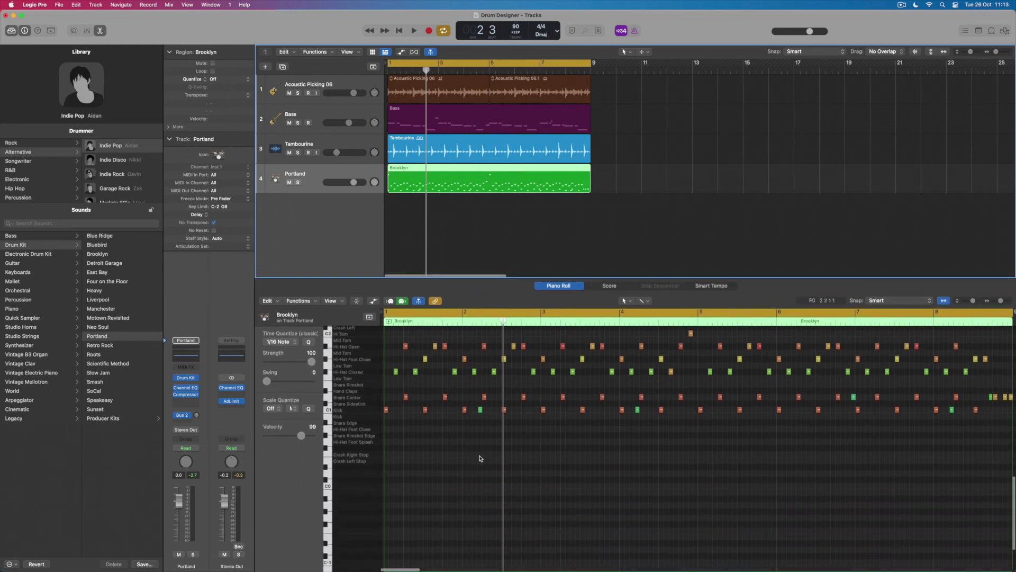
pyautogui.scroll(1, 479, 458)
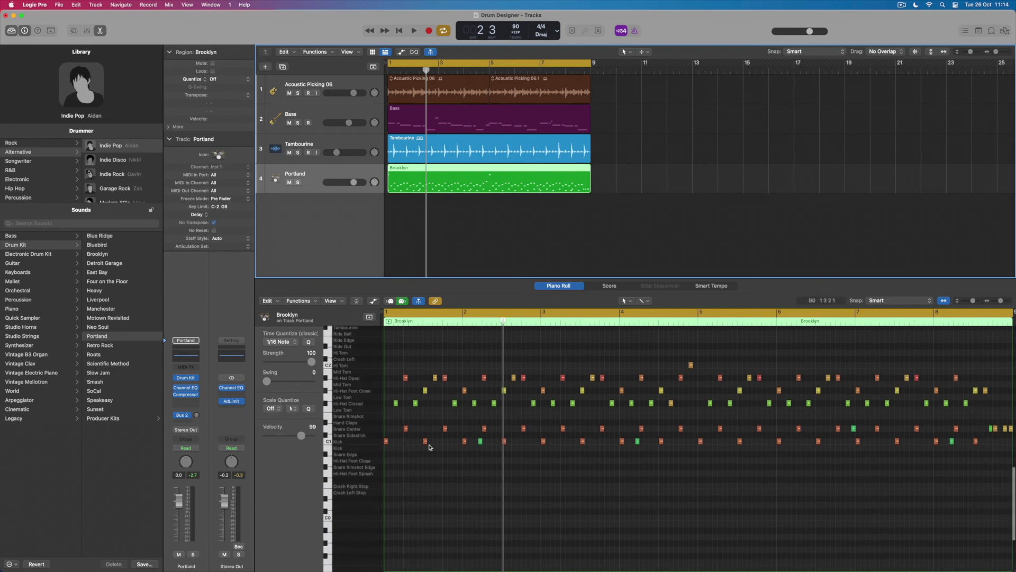
pyautogui.scroll(1, 423, 465)
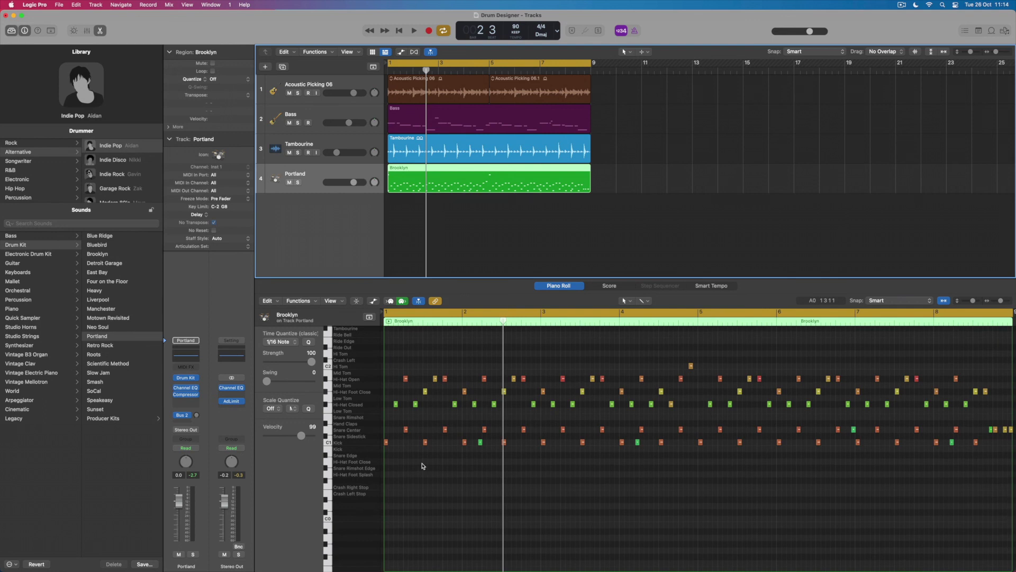
pyautogui.scroll(3, 422, 466)
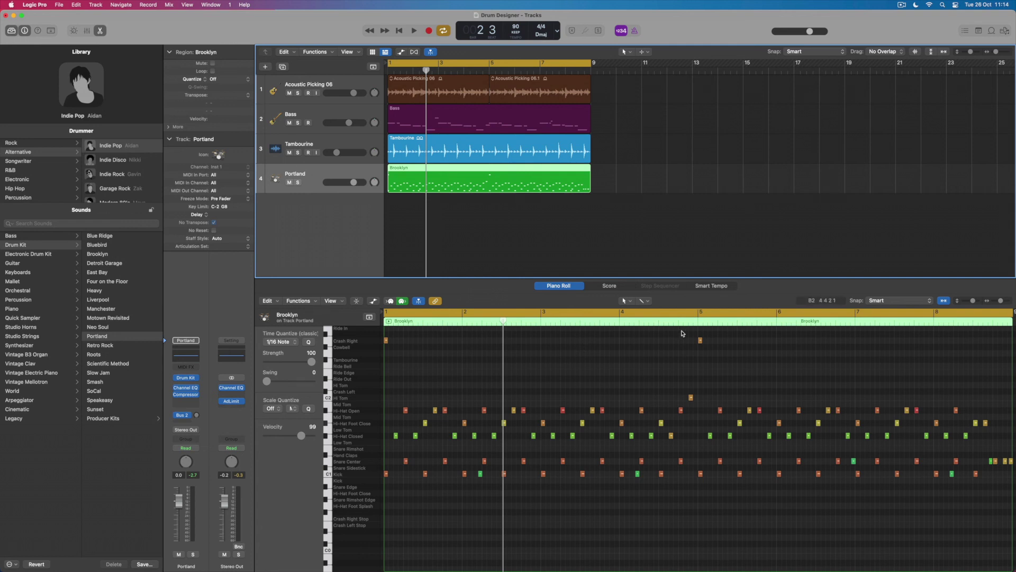
# Step: Delete the Crash Right note at bar 5
pyautogui.moveTo(682, 331); pyautogui.dragTo(723, 348)
pyautogui.press('Delete')
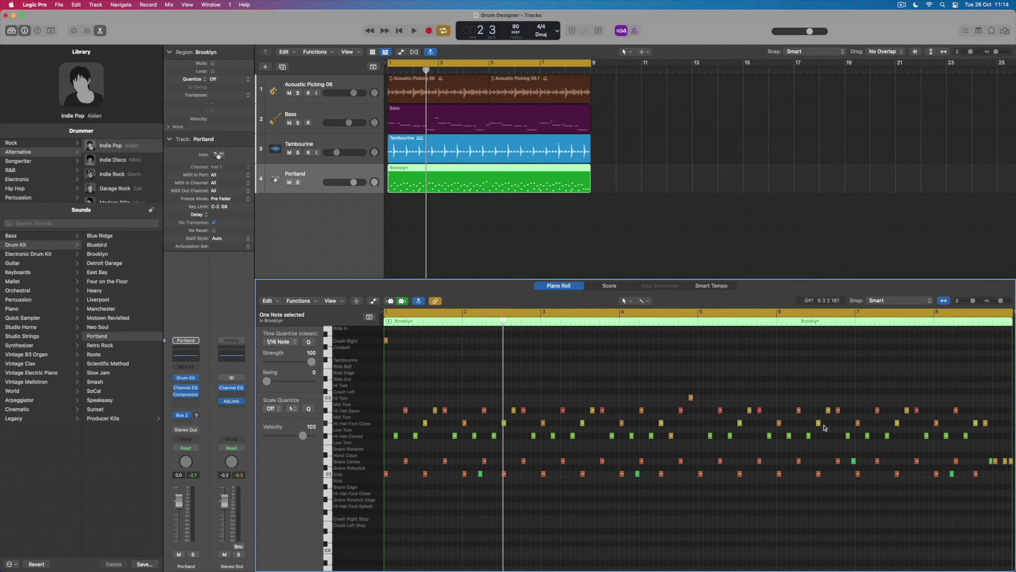
pyautogui.hscroll(3, 734, 352)
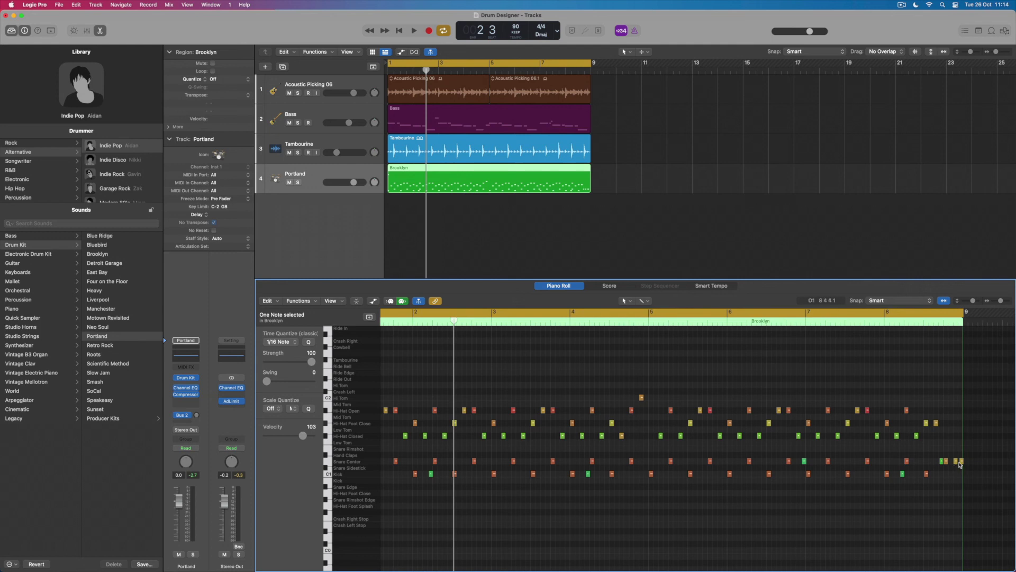
# Step: Option-drag a copy of the last Snare Center note and play the pattern from the start
pyautogui.click(962, 462)
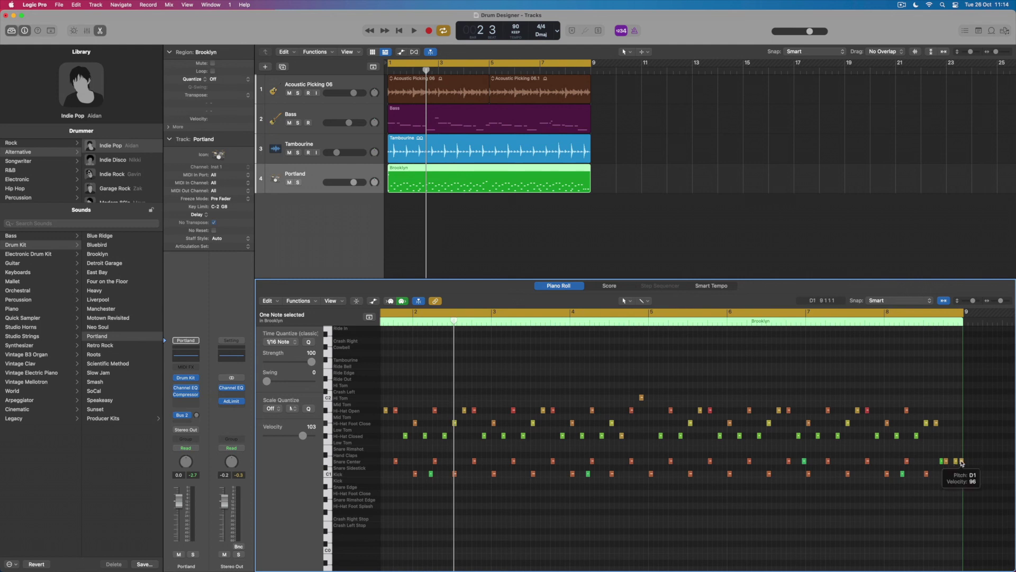
pyautogui.moveTo(962, 462); pyautogui.dragTo(646, 462)
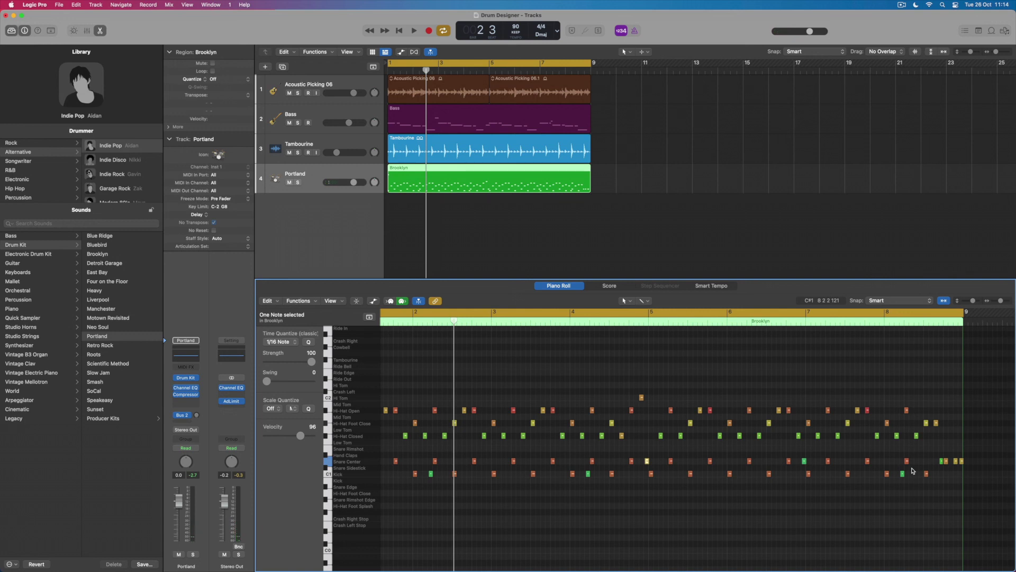
pyautogui.press('Return')
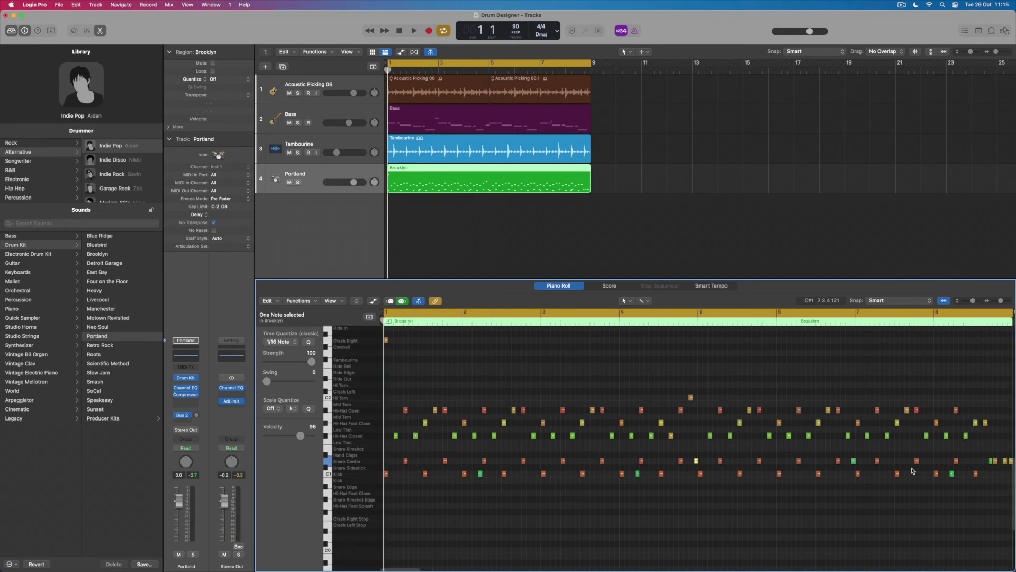
pyautogui.press('space')
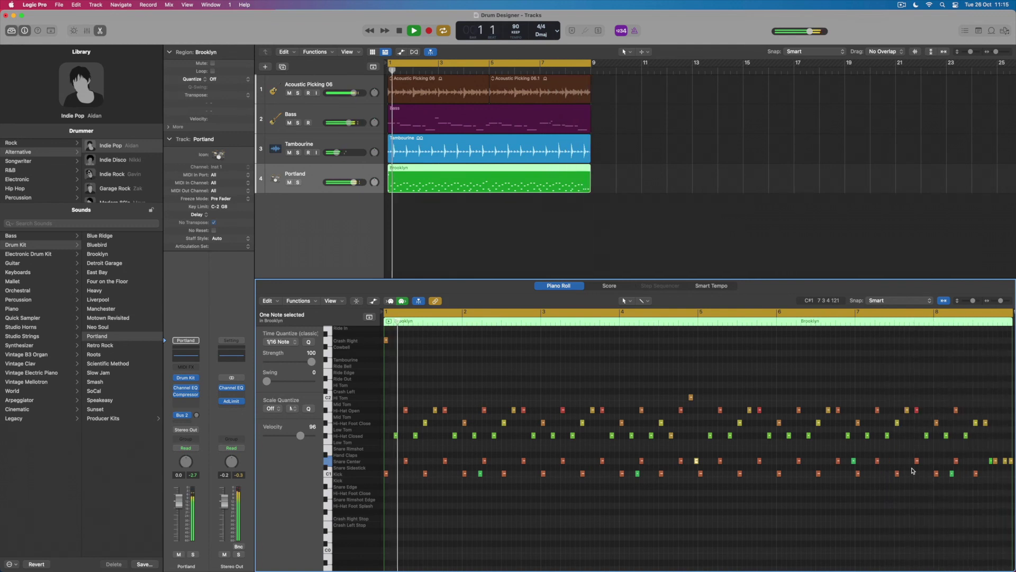
# Step: Stop playback and delete the single Hi Tom note just before bar 5 in the Piano Roll
pyautogui.press('space')
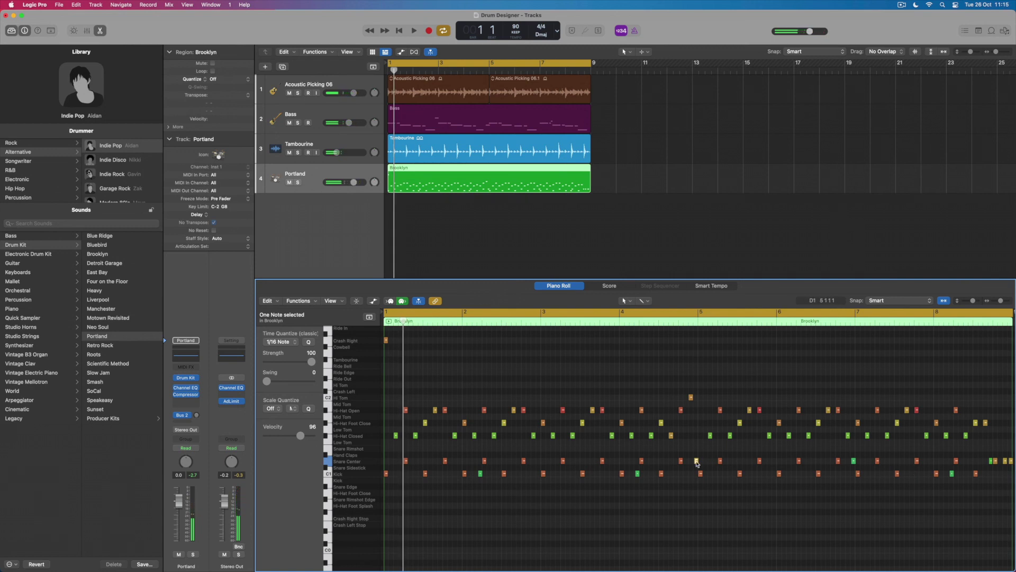
pyautogui.click(690, 398)
pyautogui.press('Delete')
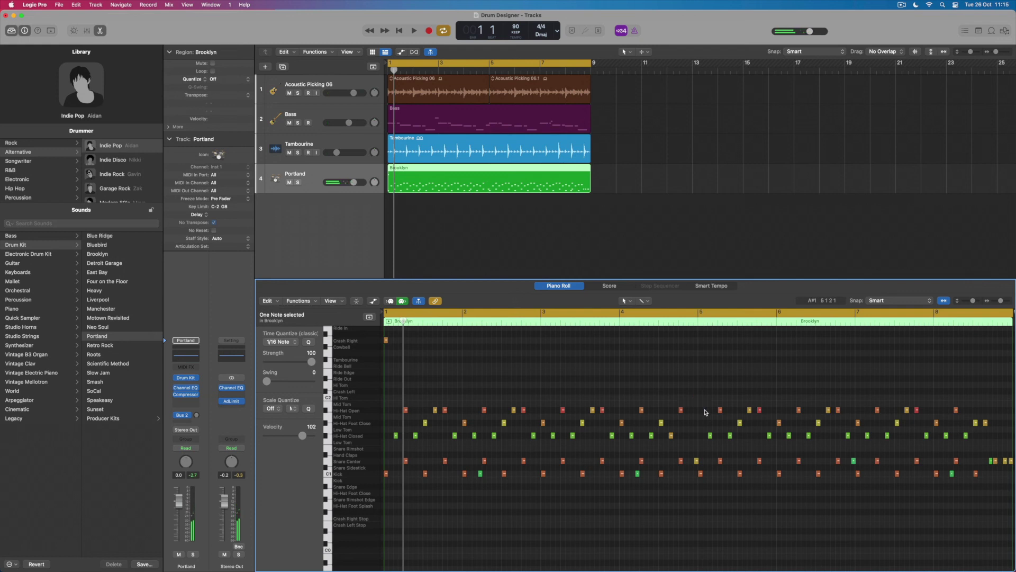